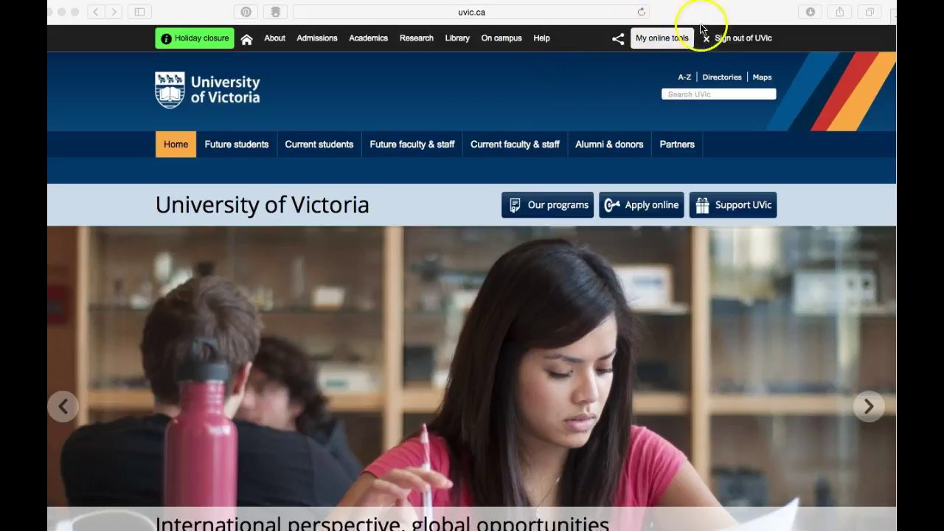
# Open My page from the online tools and go to the CourseSpaces site for ED-D 539B - A01
pyautogui.click(671, 39)
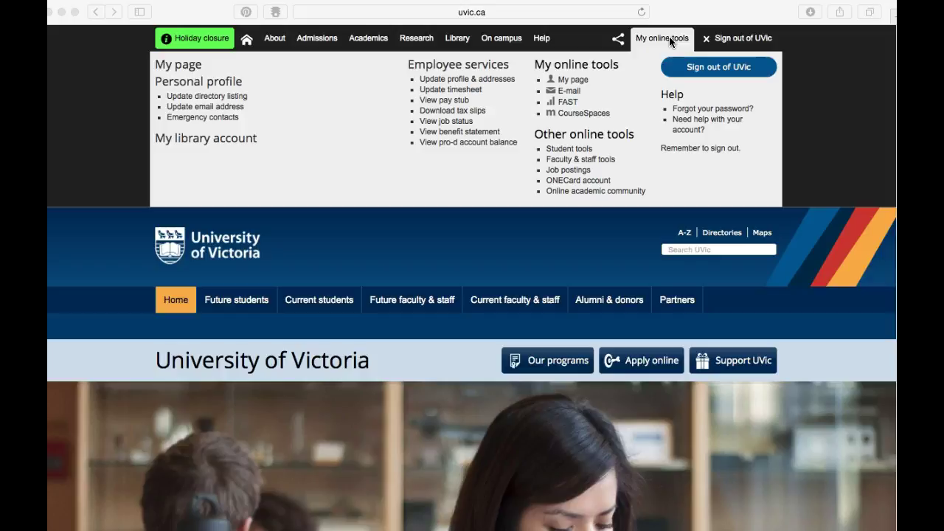
pyautogui.click(578, 83)
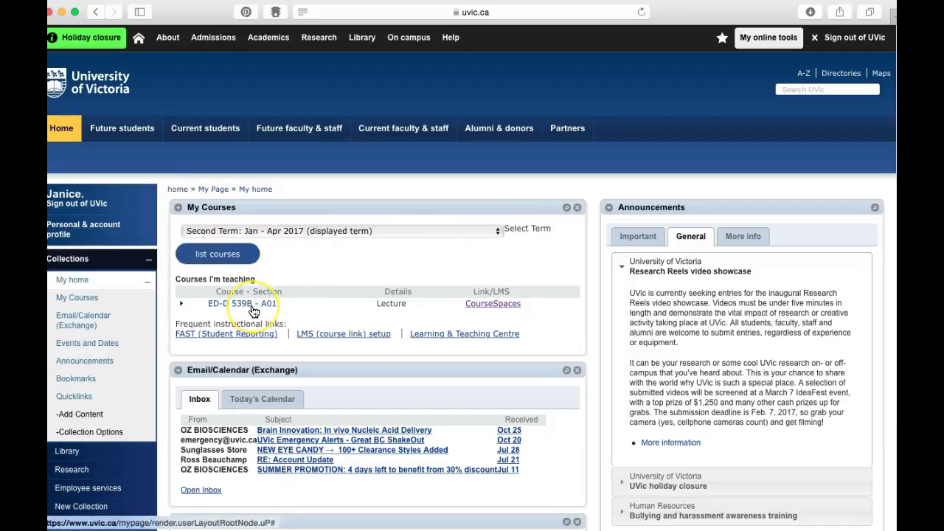
pyautogui.click(492, 305)
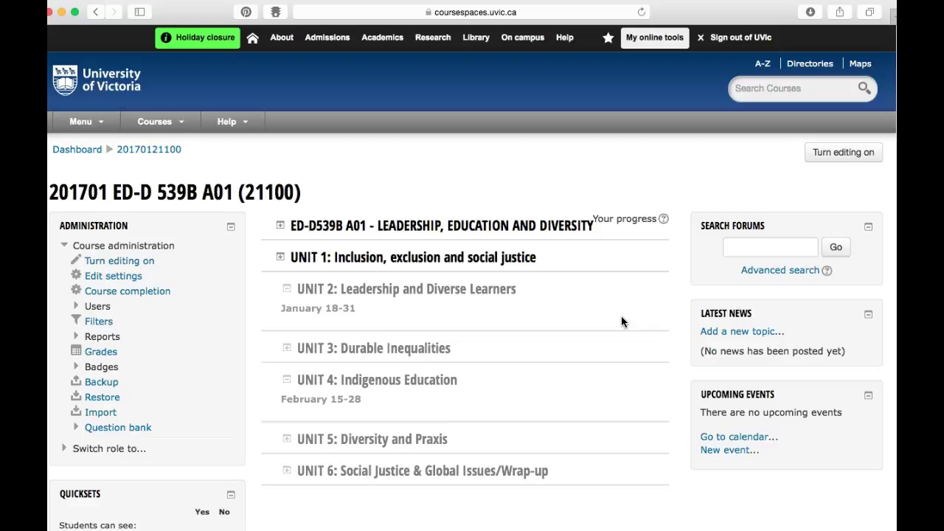
# Expand the ED-D539B A01 introduction section and review its description, course syllabus and welcome video entries
pyautogui.click(279, 230)
pyautogui.click(279, 227)
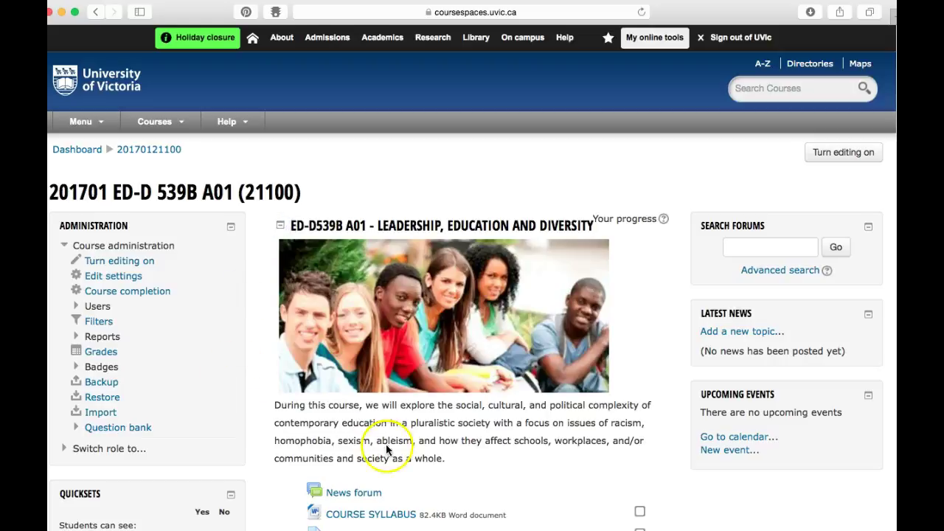
pyautogui.scroll(-1, 371, 434)
pyautogui.scroll(-5, 371, 434)
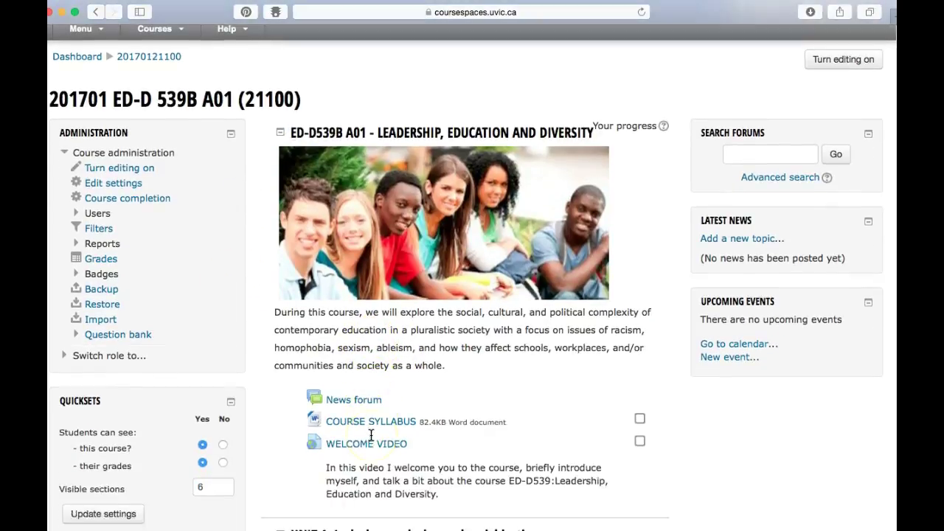
pyautogui.scroll(-3, 371, 435)
pyautogui.scroll(-1, 371, 435)
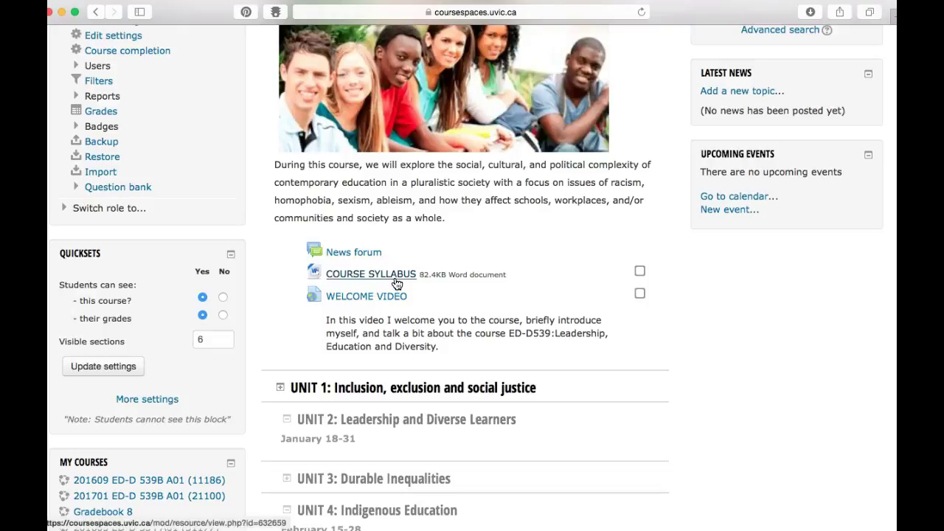
pyautogui.click(369, 301)
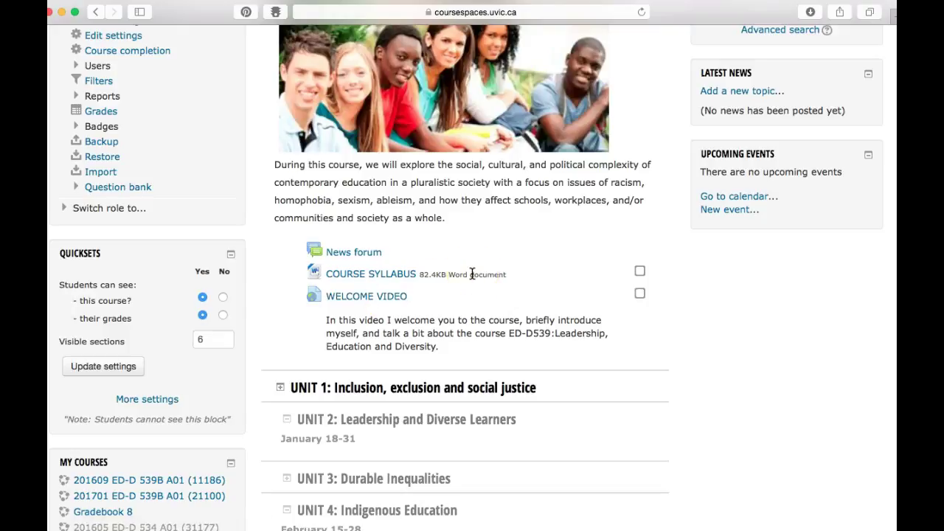
# Expand UNIT 1: Inclusion, exclusion and social justice and review its instructions, readings and forum entry
pyautogui.scroll(-1, 521, 267)
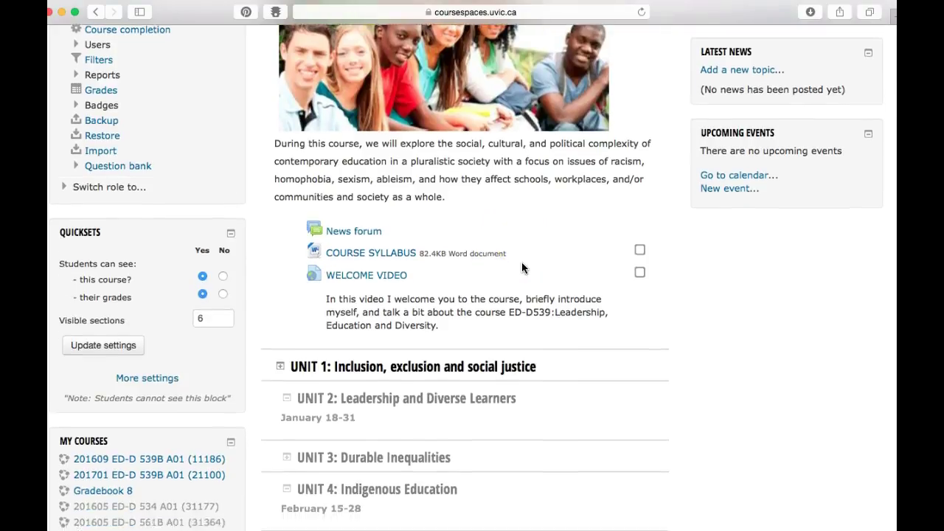
pyautogui.scroll(-3, 522, 268)
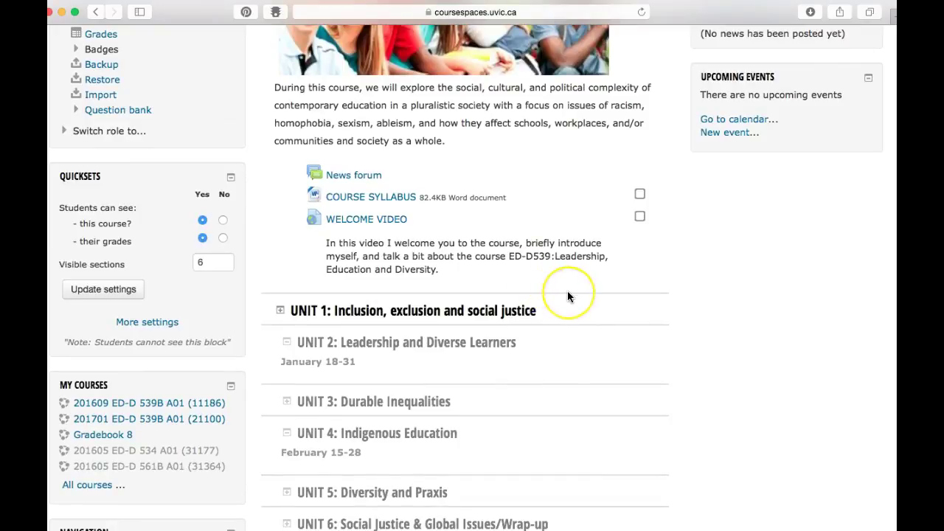
pyautogui.scroll(-3, 567, 295)
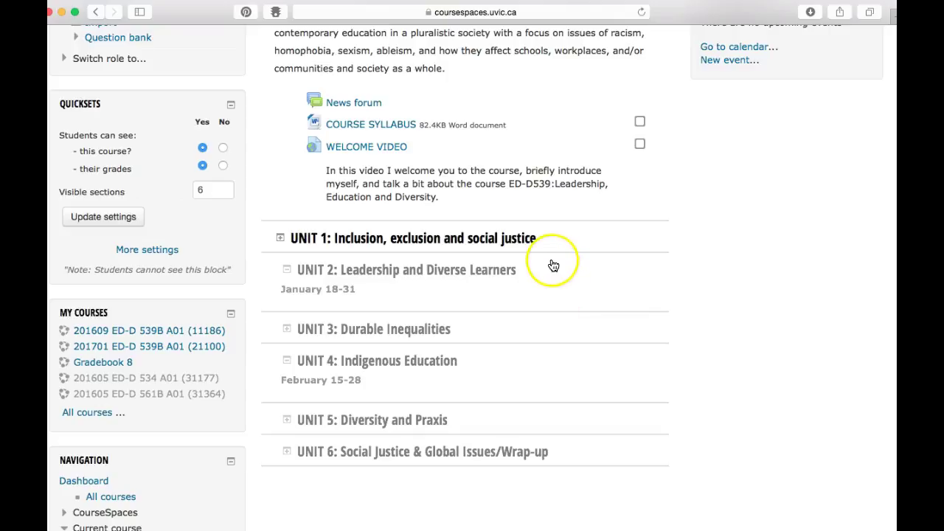
pyautogui.click(325, 238)
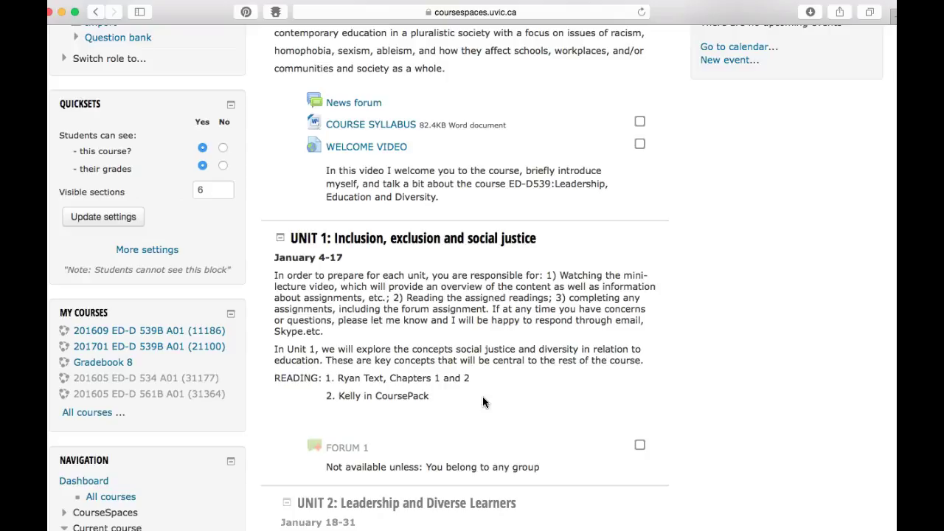
pyautogui.scroll(-3, 506, 401)
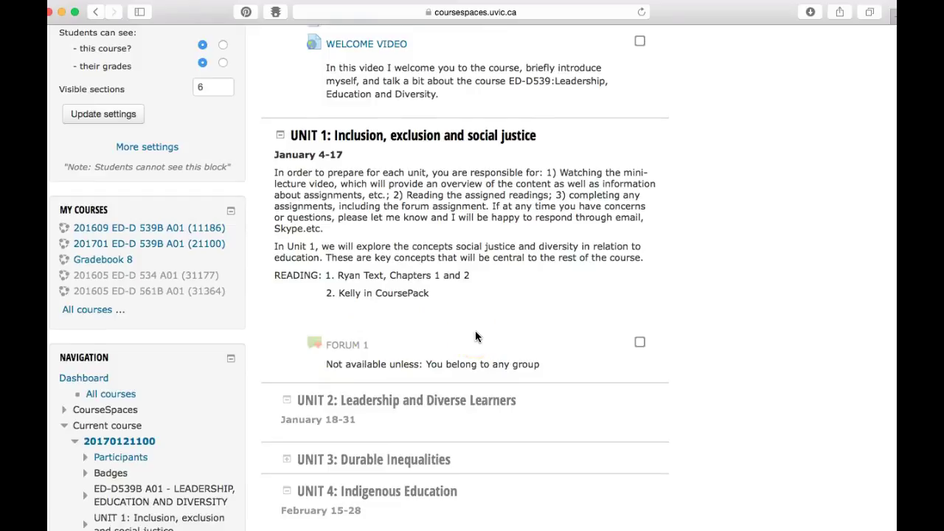
# Open FORUM 1 of Unit 1, read the assignment instructions and marking criteria, and return to the course page
pyautogui.click(345, 346)
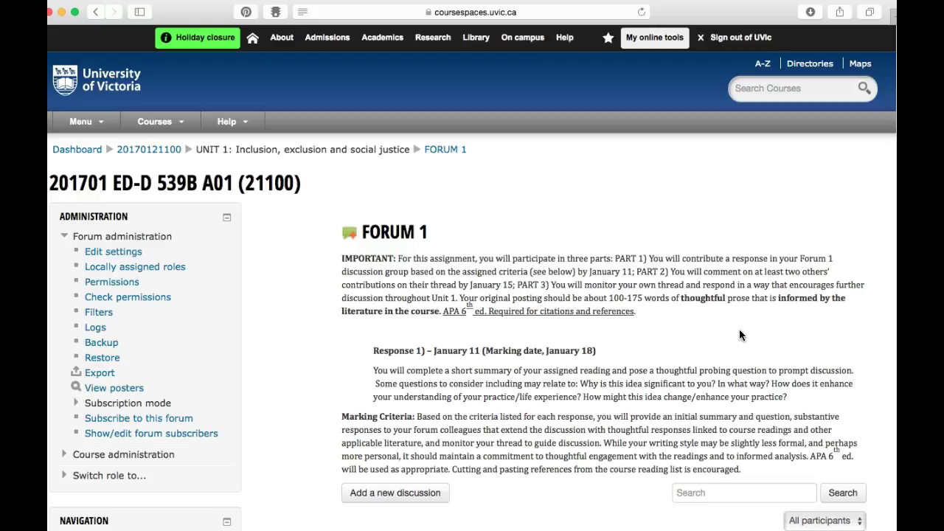
pyautogui.scroll(-3, 741, 335)
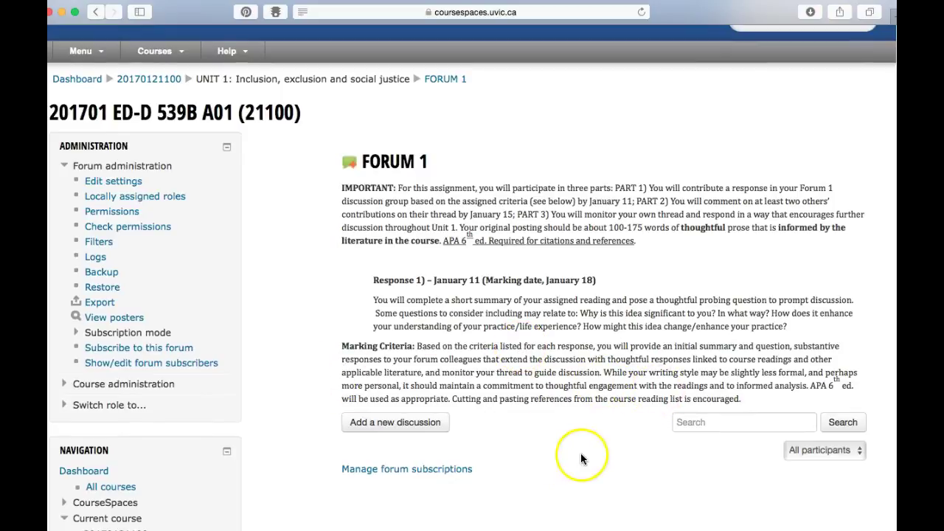
pyautogui.scroll(-2, 580, 453)
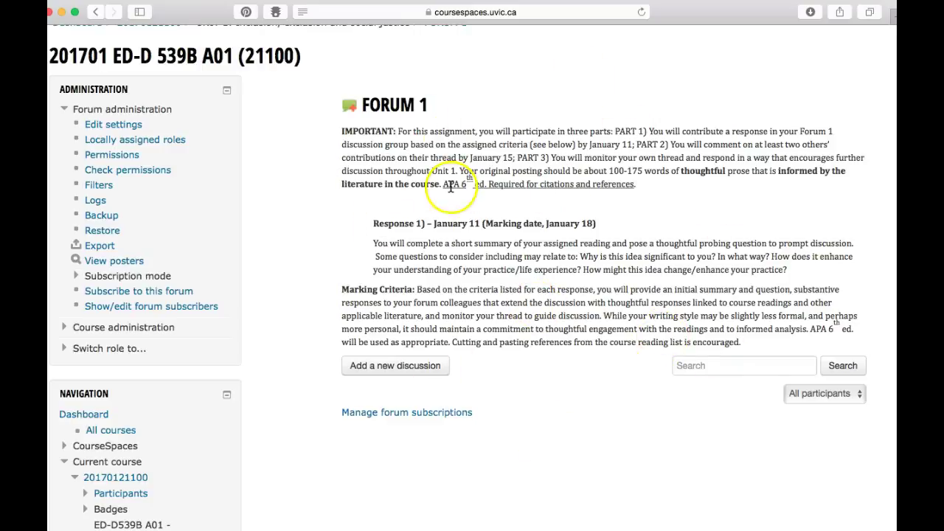
pyautogui.click(95, 12)
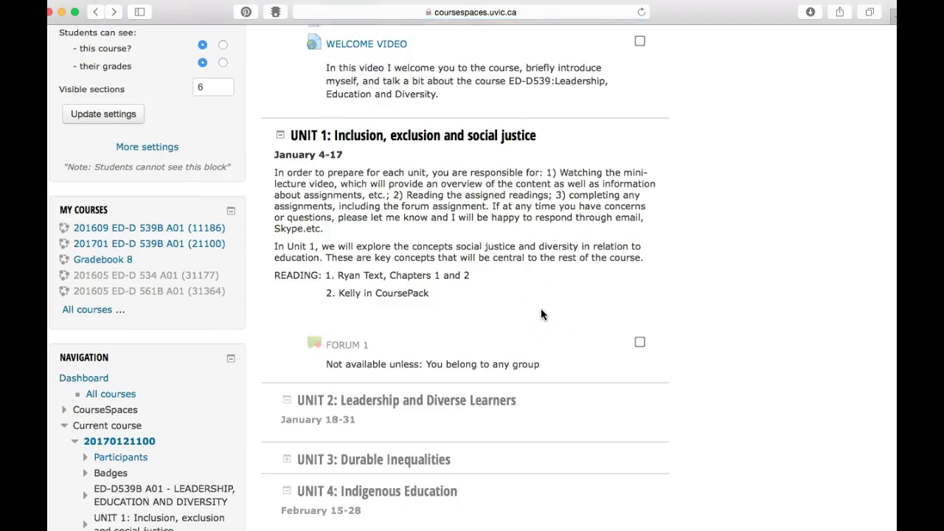
# Look through the remaining course sections below Unit 1, from Unit 2 to Unit 6
pyautogui.scroll(-1, 541, 309)
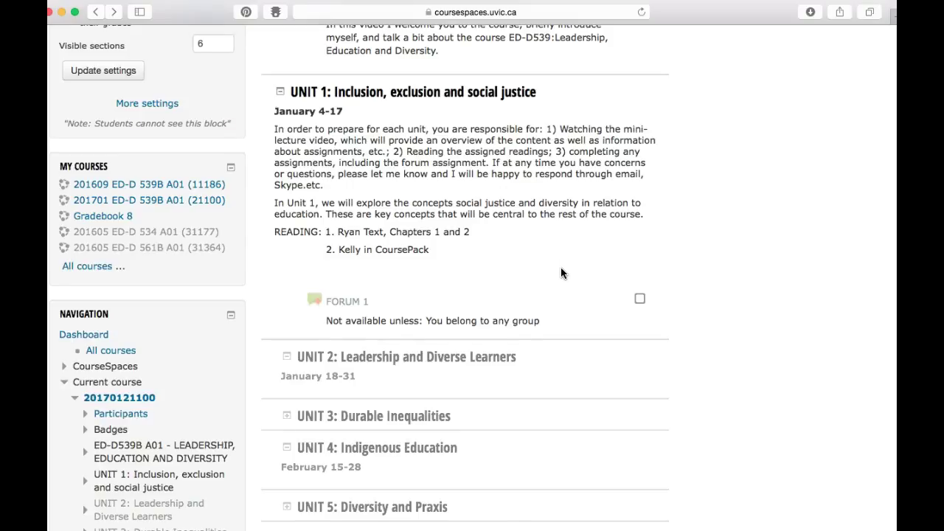
pyautogui.scroll(-3, 560, 274)
pyautogui.scroll(-3, 560, 270)
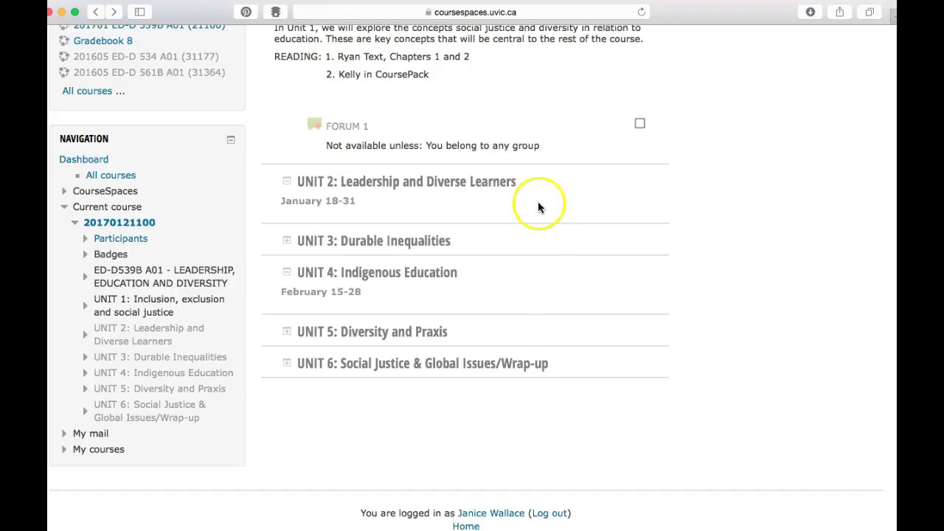
# Examine the course page's side blocks: Administration, Quicksets, My Courses and Navigation, plus Search Forums, Latest News and Upcoming Events
pyautogui.scroll(10, 538, 203)
pyautogui.scroll(5, 556, 201)
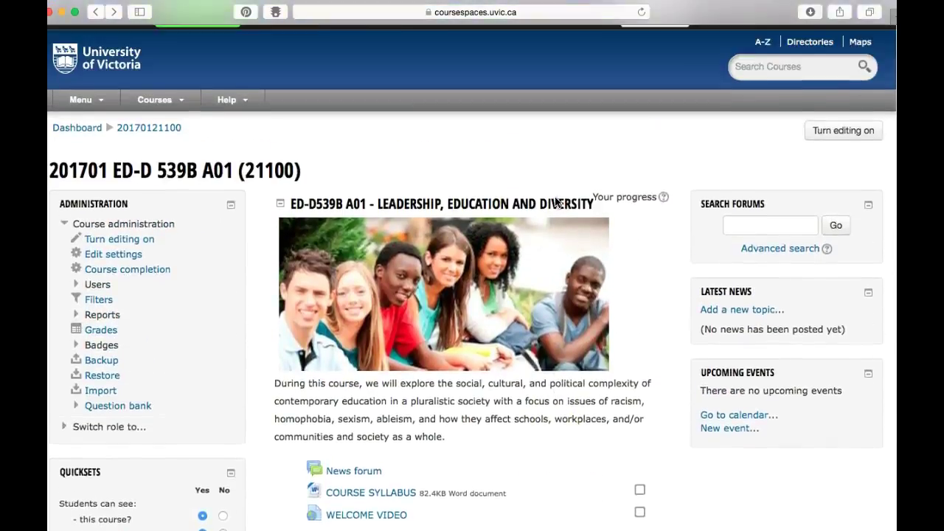
pyautogui.scroll(-2, 555, 198)
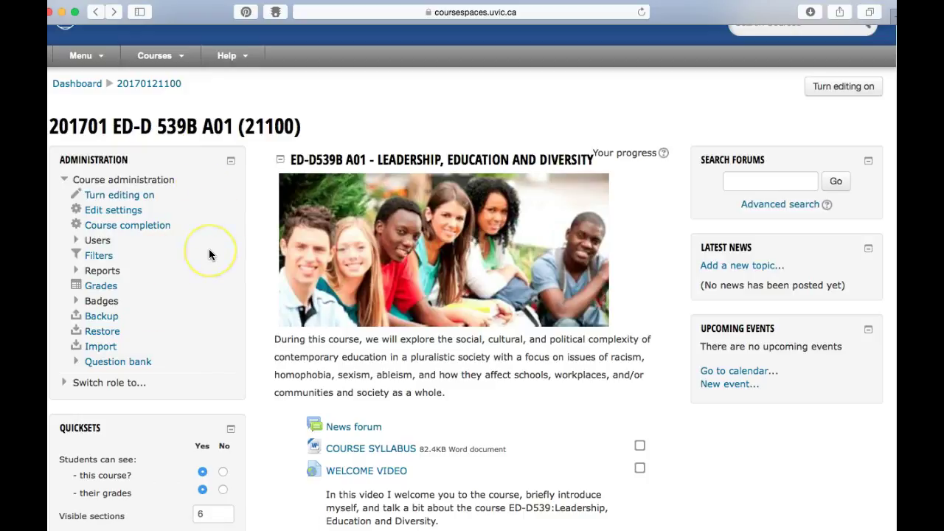
pyautogui.scroll(-4, 209, 255)
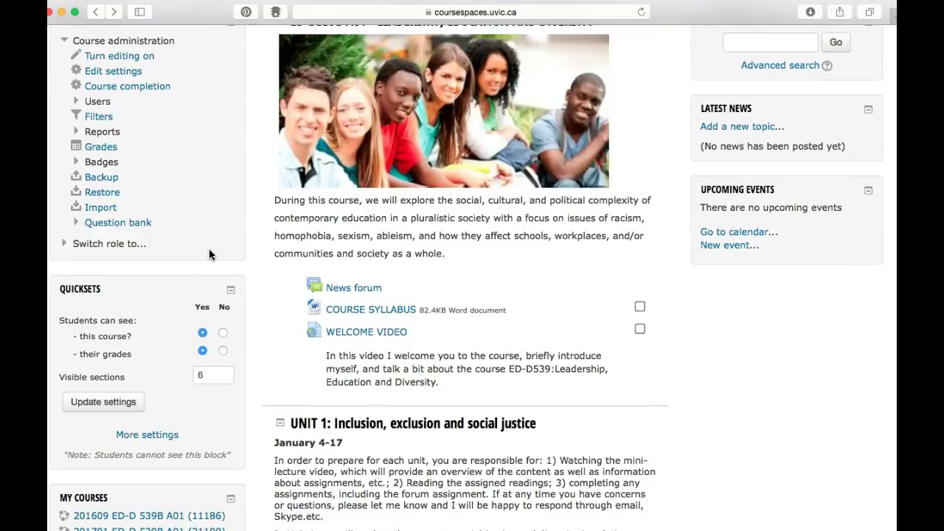
pyautogui.scroll(-3, 209, 255)
pyautogui.scroll(-6, 237, 309)
pyautogui.scroll(-2, 237, 309)
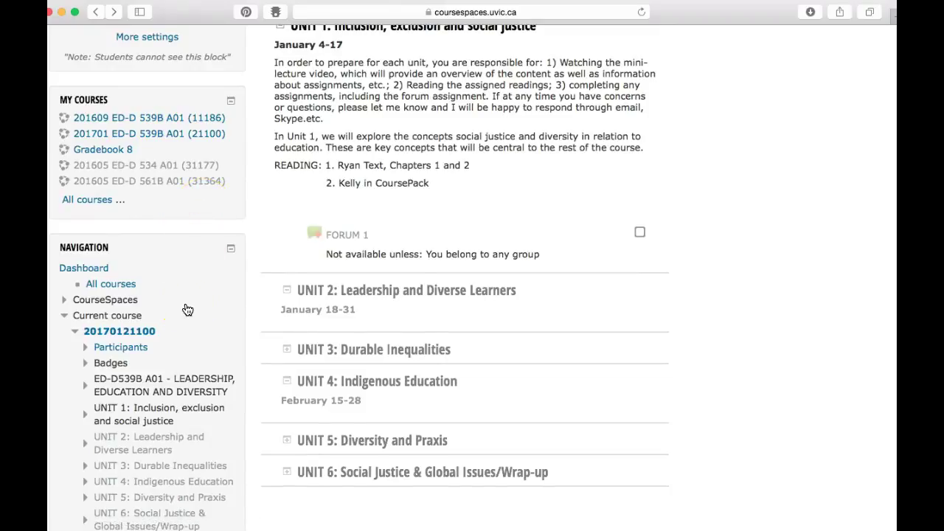
pyautogui.scroll(-1, 187, 309)
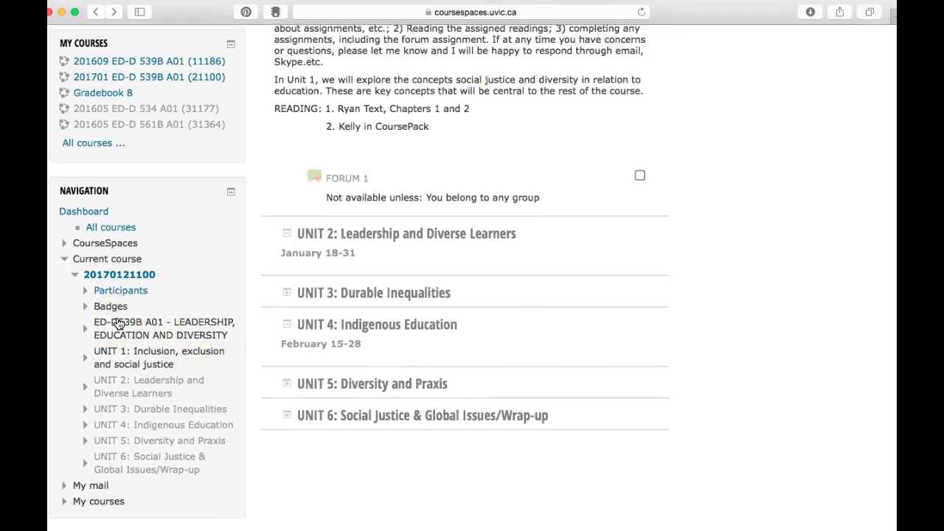
pyautogui.scroll(-3, 253, 413)
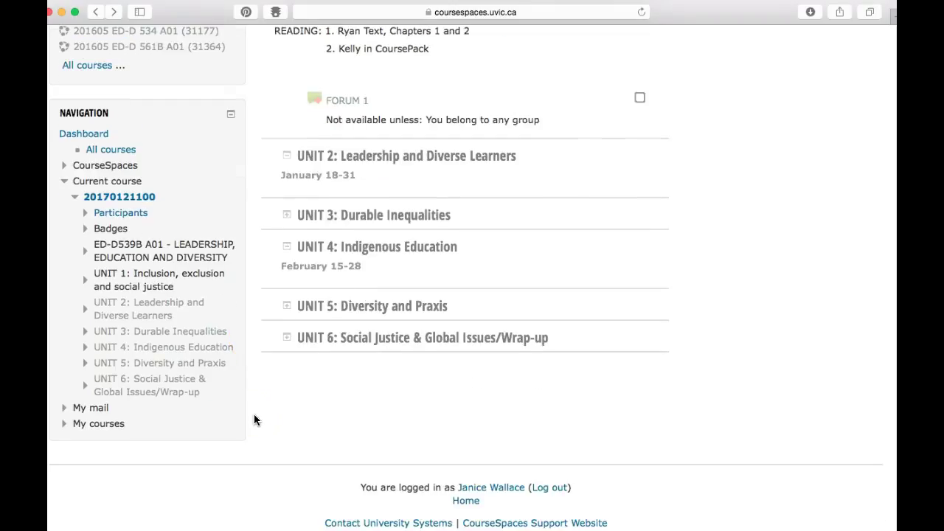
pyautogui.scroll(15, 254, 414)
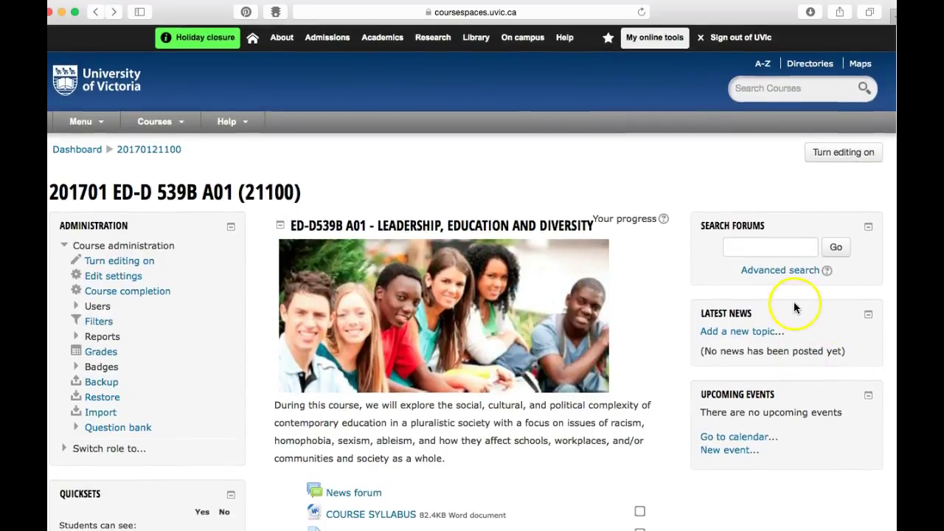
pyautogui.scroll(-2, 799, 310)
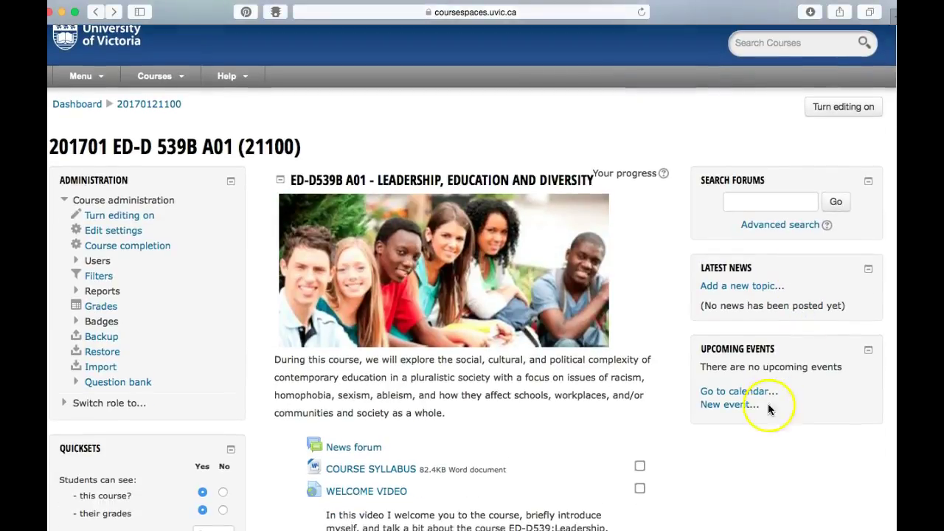